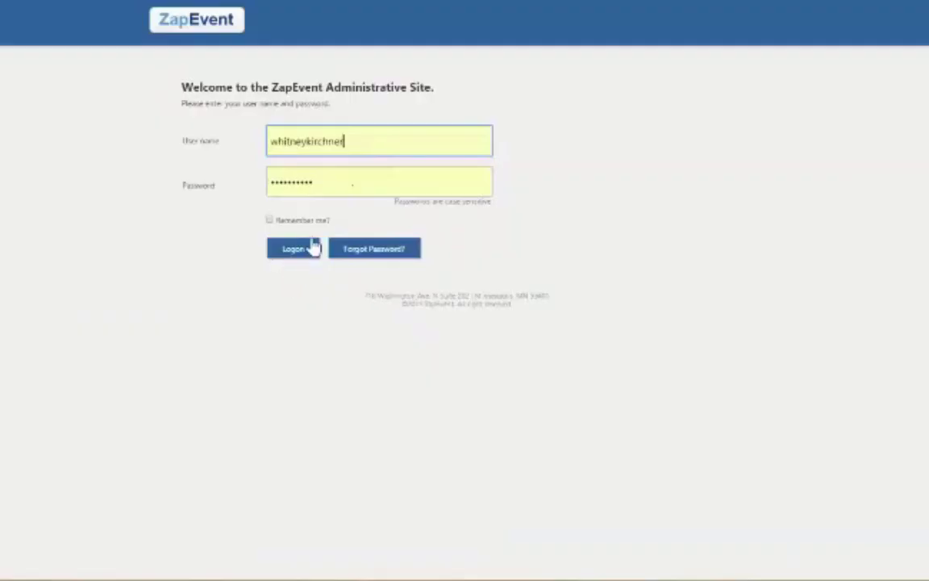
Step: Log in as administrator and open the 5K Race's EventDay Registration configuration page
click(310, 247)
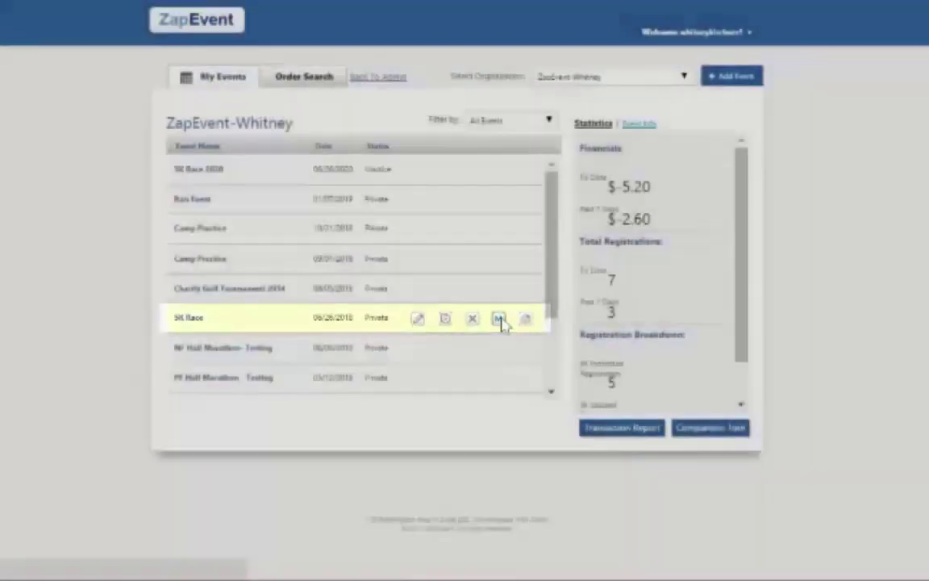
click(500, 319)
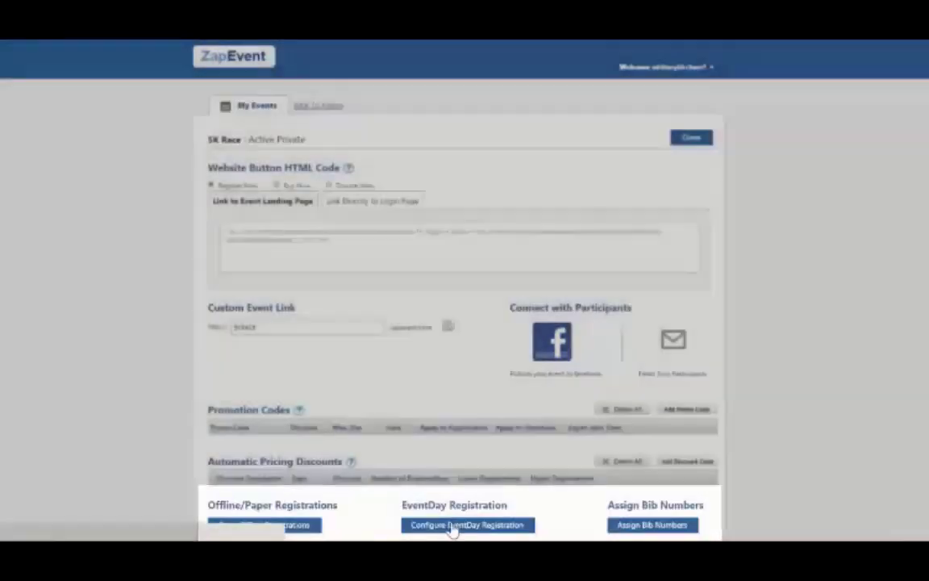
click(454, 527)
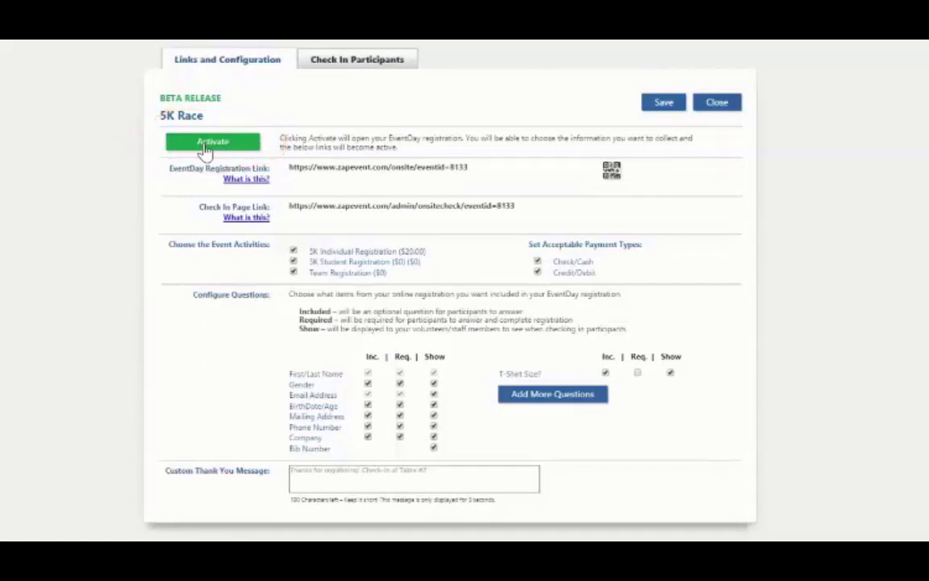
Step: Activate 5K Race EventDay registration and preview the enlarged registration QR code
click(206, 147)
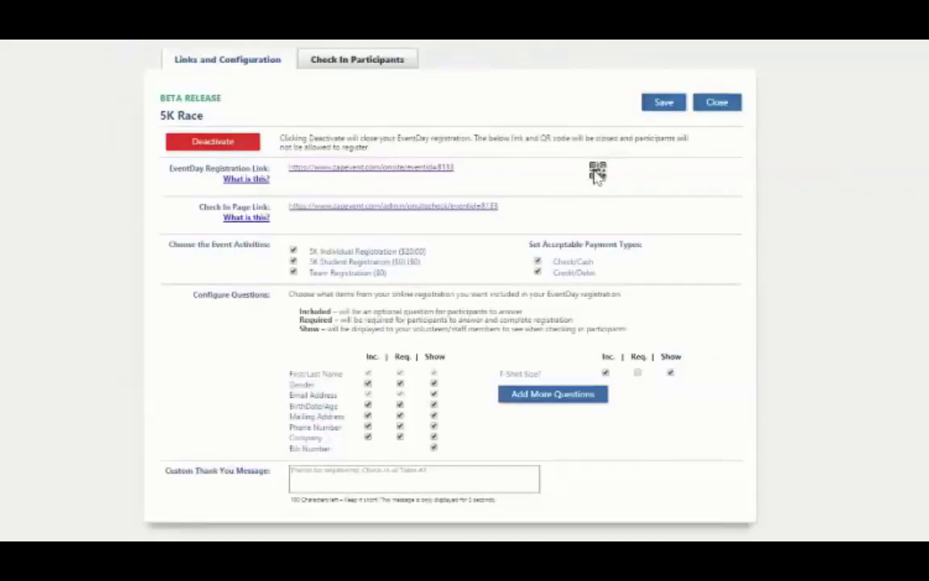
click(596, 173)
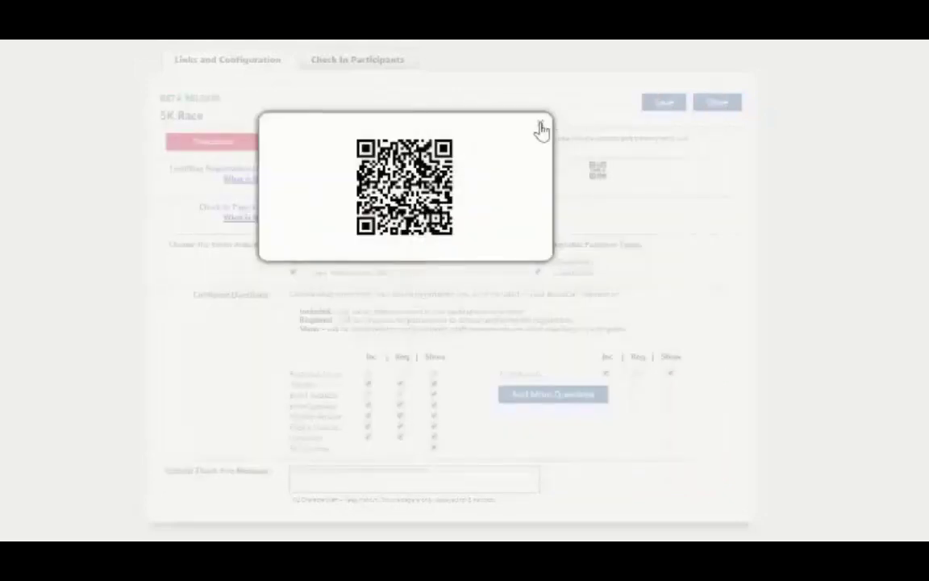
click(539, 127)
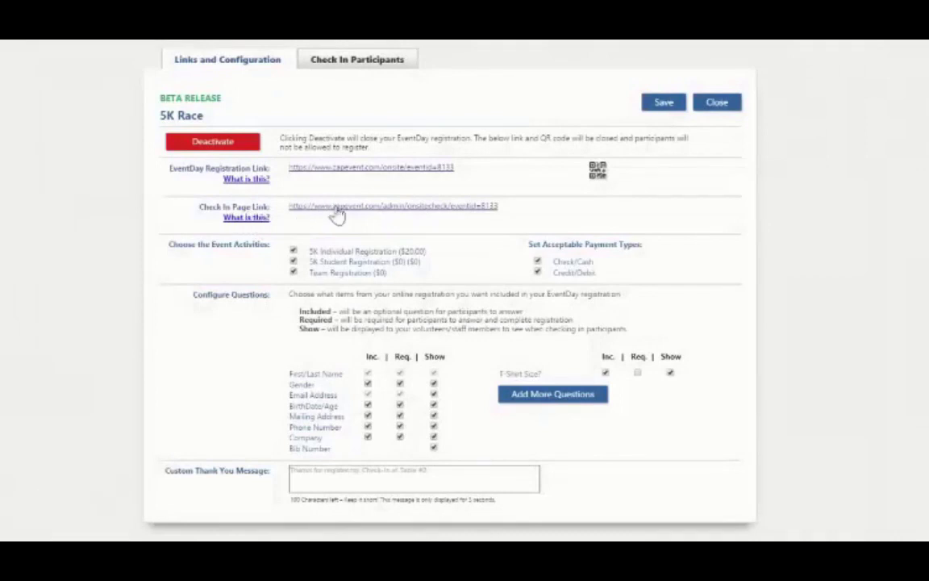
Step: Follow the Check In Page Link to the 5K Race's EventDay Check-In page
click(337, 211)
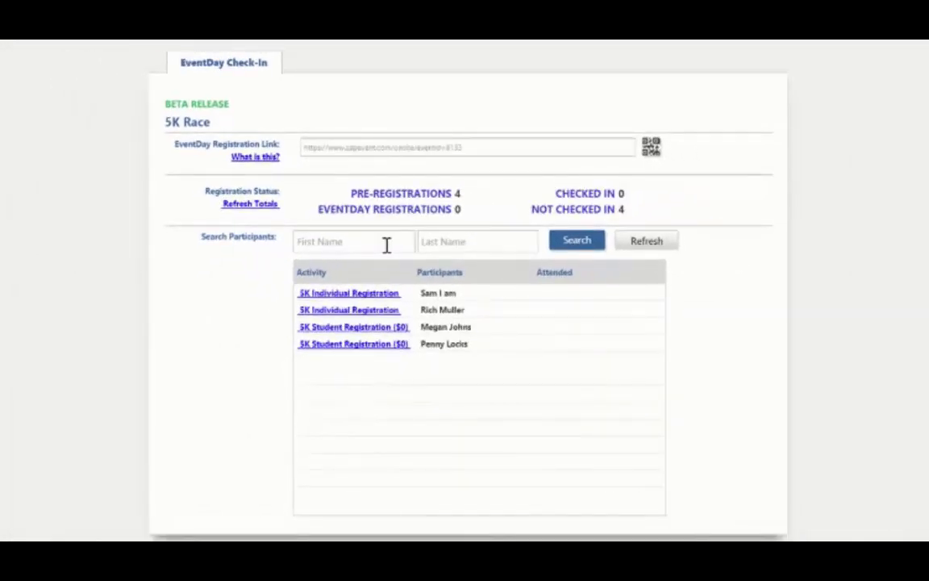
Step: Search the participant list by partial first and last name to find one registration
click(386, 244)
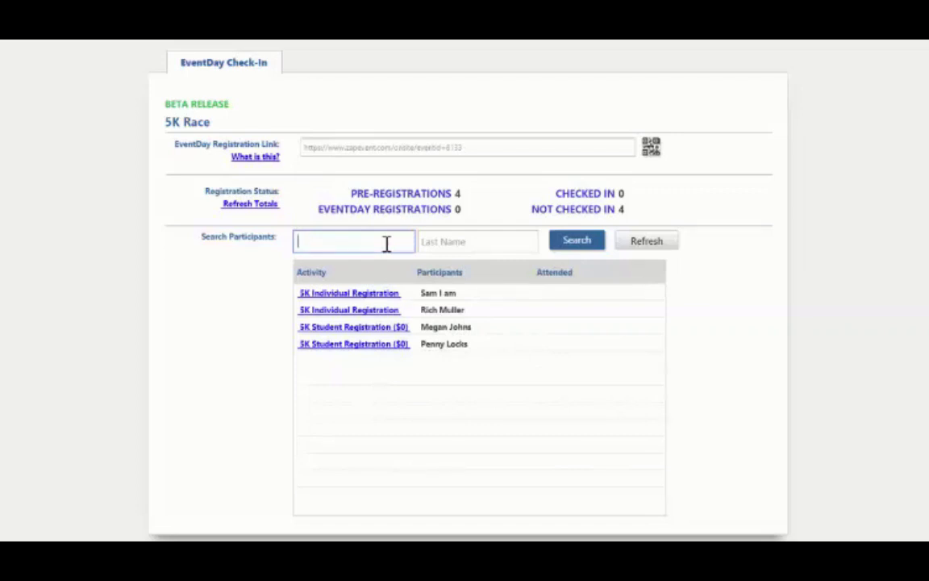
text(ric)
click(428, 242)
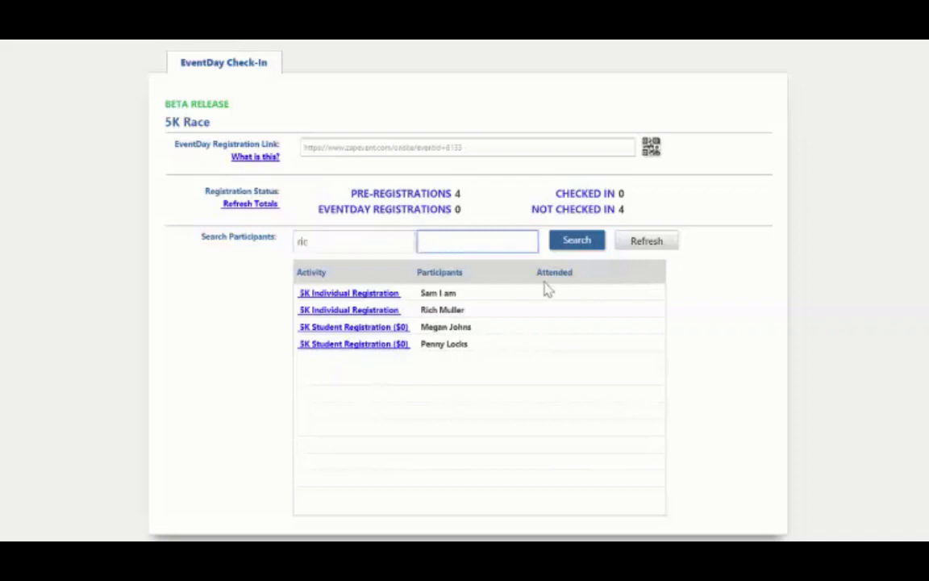
text(mull)
click(560, 250)
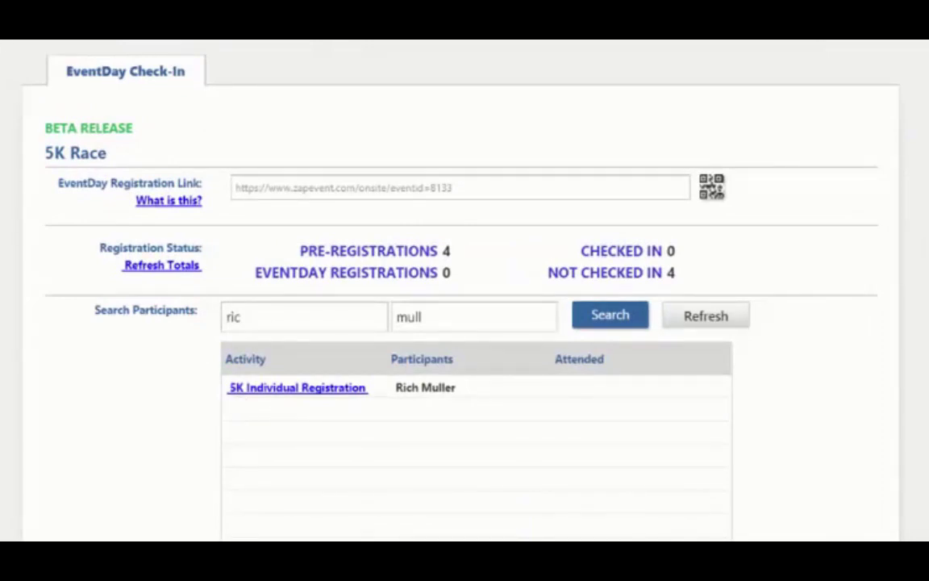
Step: Check in the found 5K Individual Registration participant with bib number 23
click(334, 391)
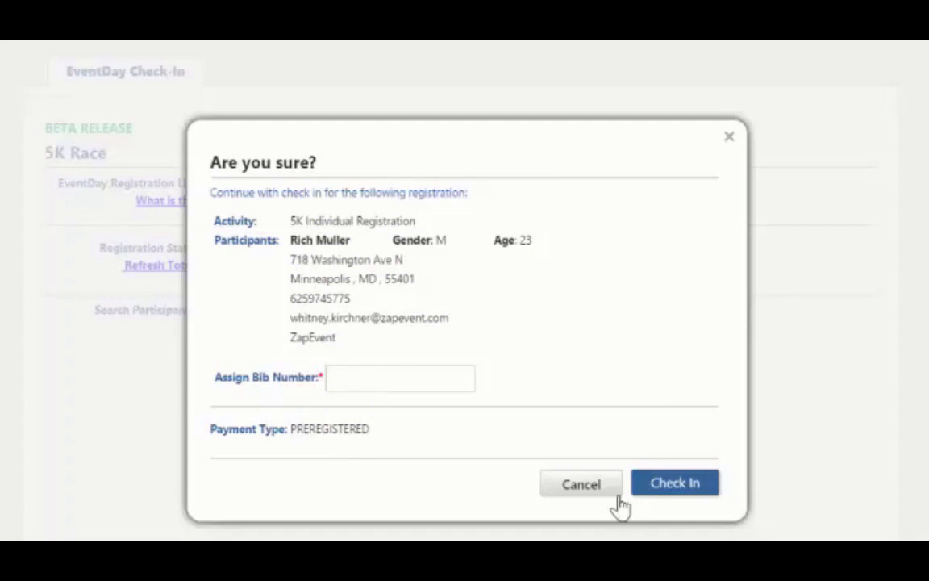
click(662, 488)
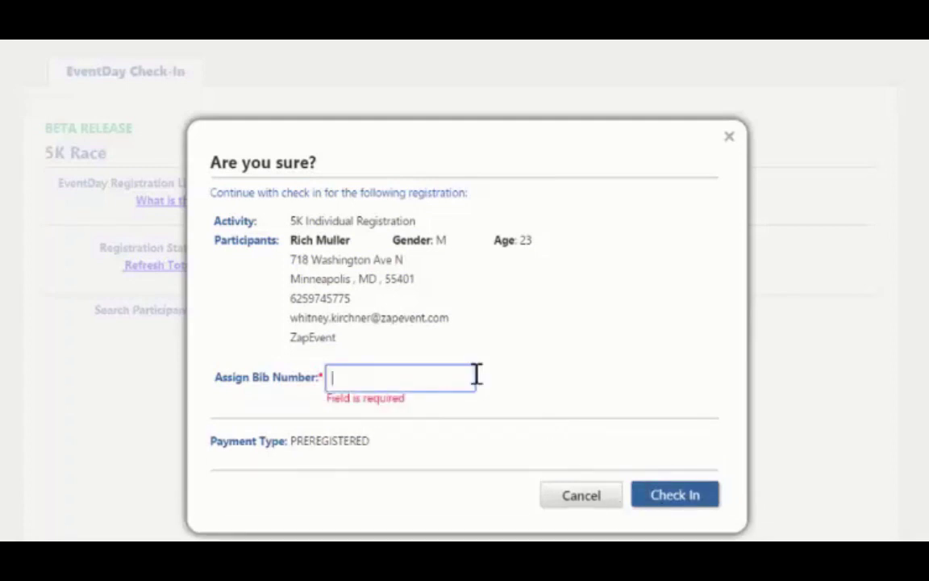
text(23)
click(673, 497)
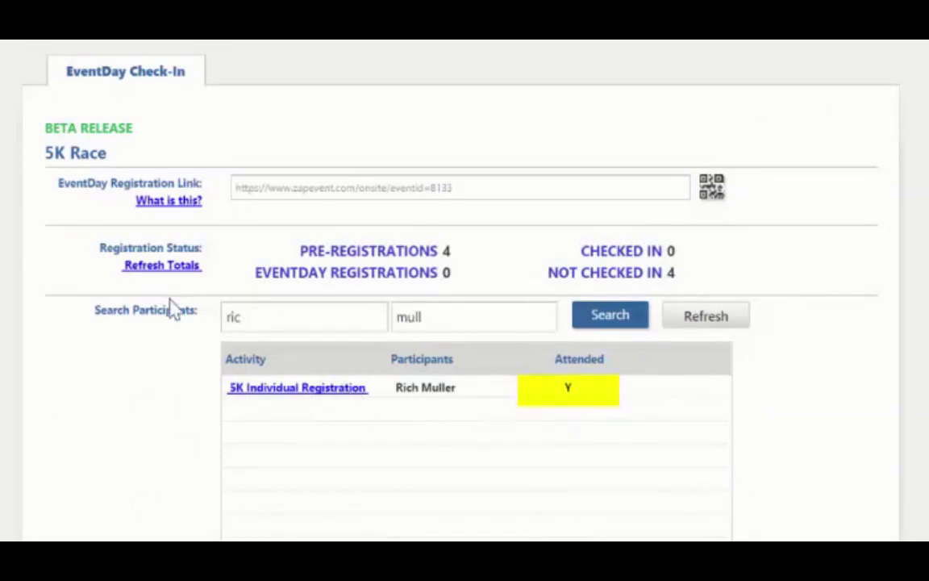
Step: Refresh the totals to 1 checked in and 3 not, then clear the search to list everyone
click(178, 269)
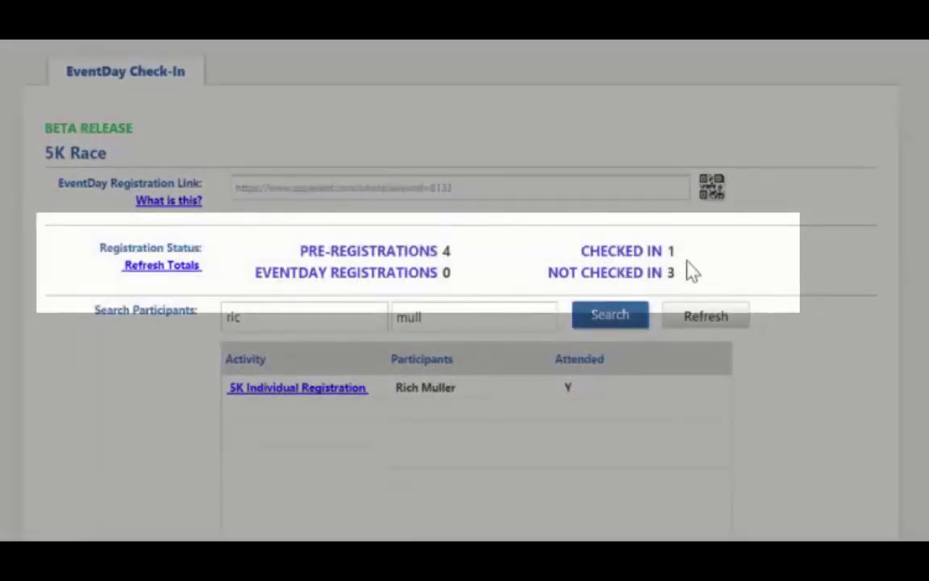
click(691, 324)
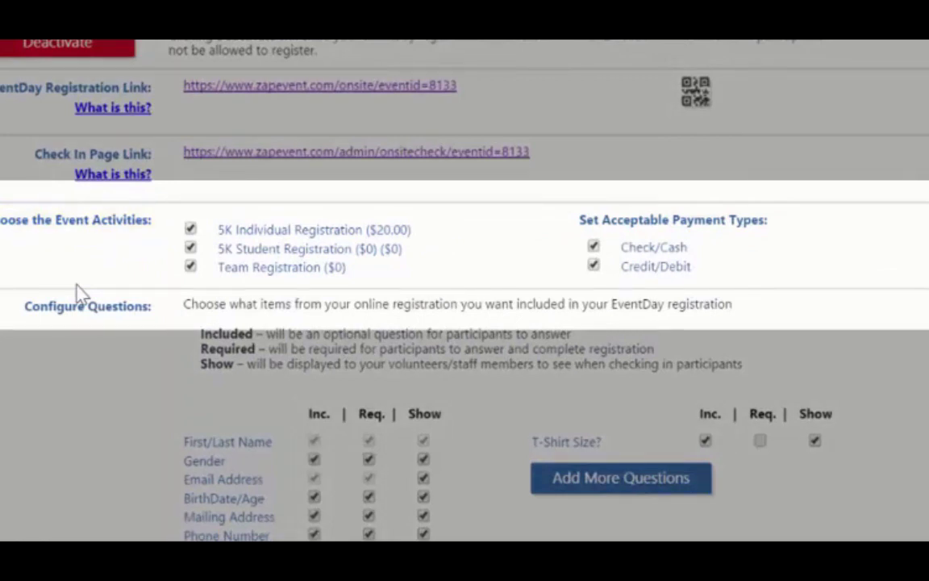
Step: Drop 5K Student Registration from EventDay activities, keeping Check/Cash and Credit/Debit payments accepted
click(191, 249)
click(593, 247)
click(594, 248)
click(593, 265)
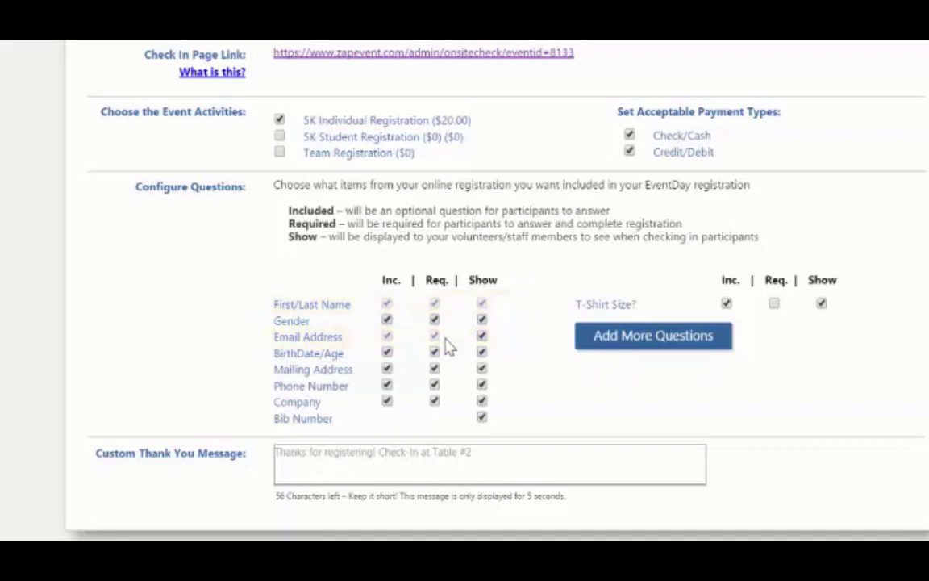
Step: Tick Inc. for the Gender, Mailing Address and Company questions under Configure Questions
click(387, 402)
click(388, 369)
click(387, 401)
click(387, 320)
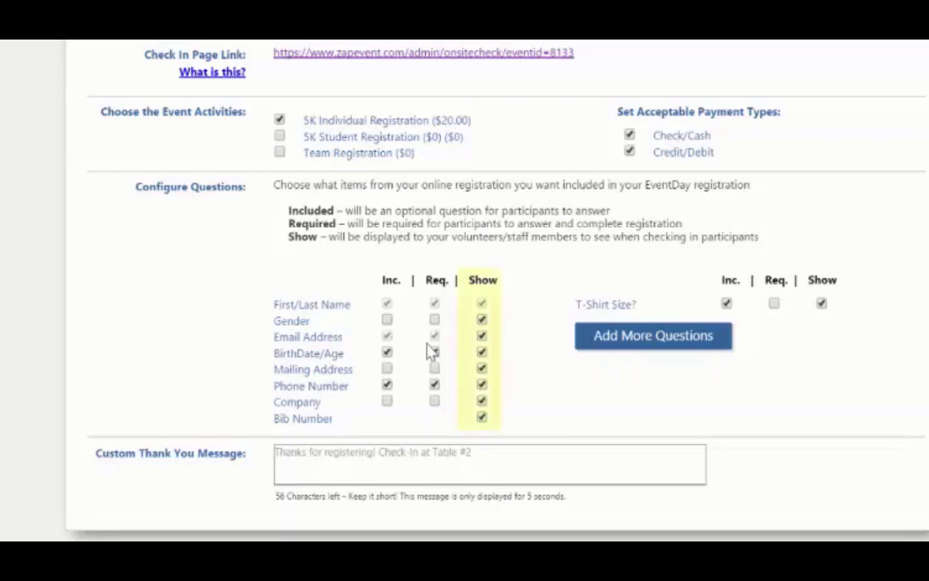
click(387, 319)
click(387, 368)
click(387, 401)
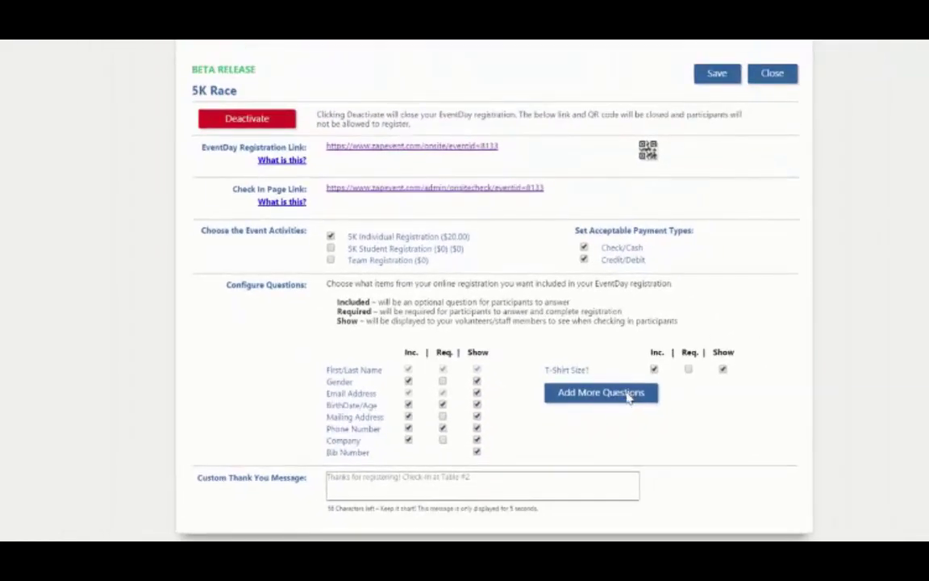
Step: Add the T-Shirt Size? question from Available Questions to the EventDay questions
click(626, 395)
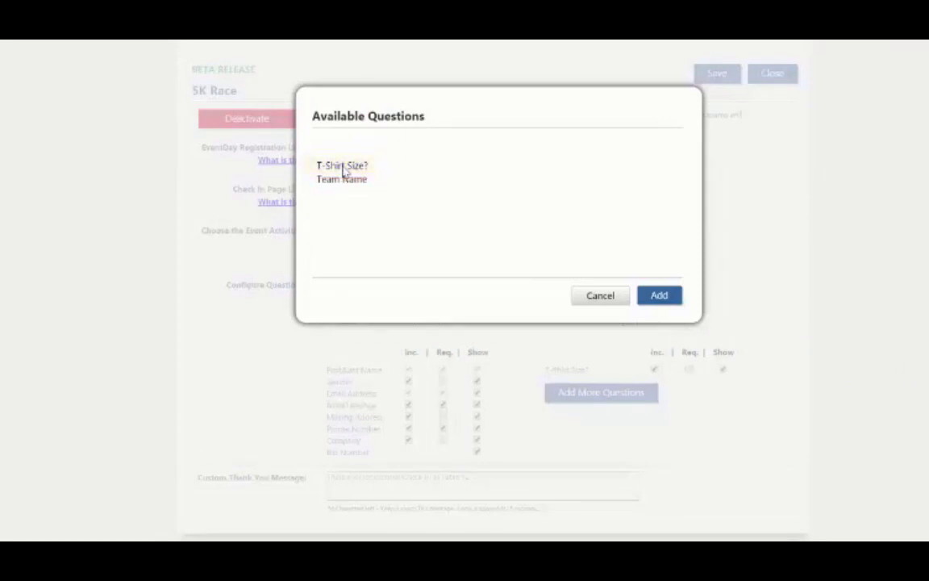
click(344, 168)
click(657, 299)
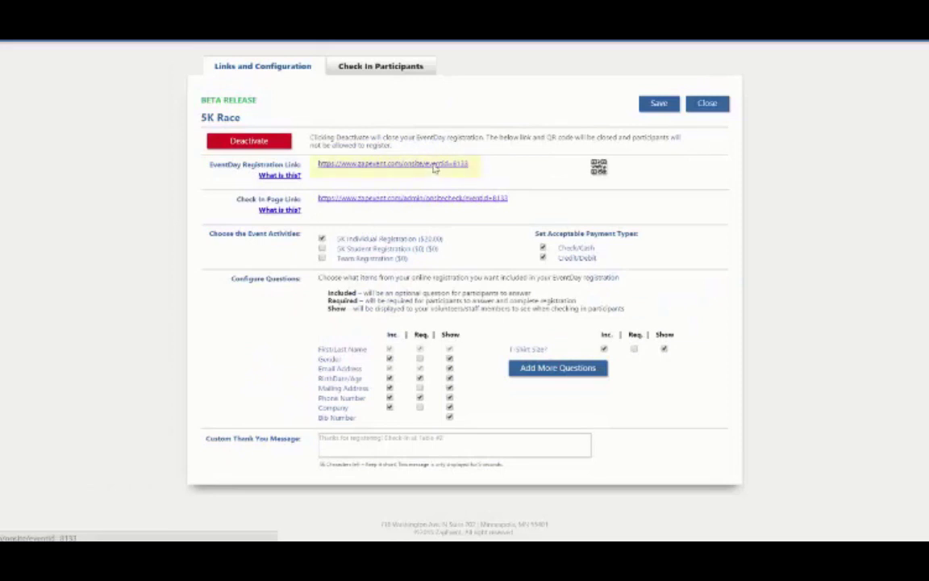
Step: Start a 5K Individual Registration on the EventDay page and enter the participant's first and last name
click(434, 166)
click(57, 288)
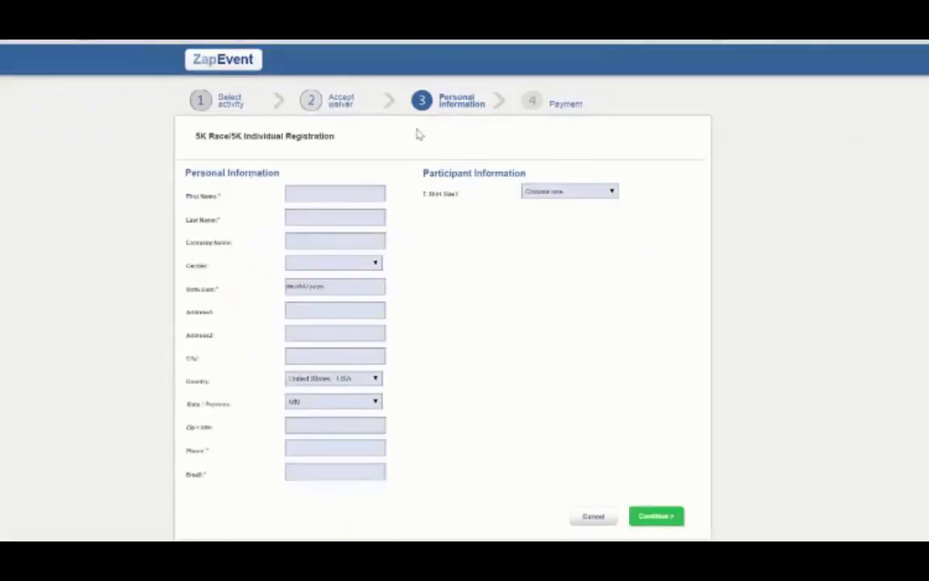
click(340, 191)
key(Tab)
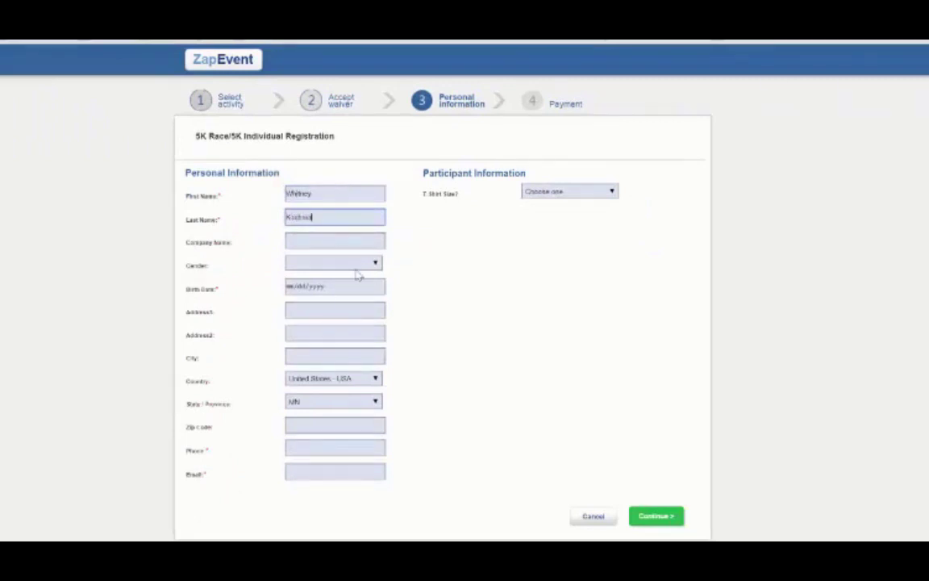
Step: Fill in the participant's birth date, phone number and e-mail, and choose T-shirt size Medium
click(326, 290)
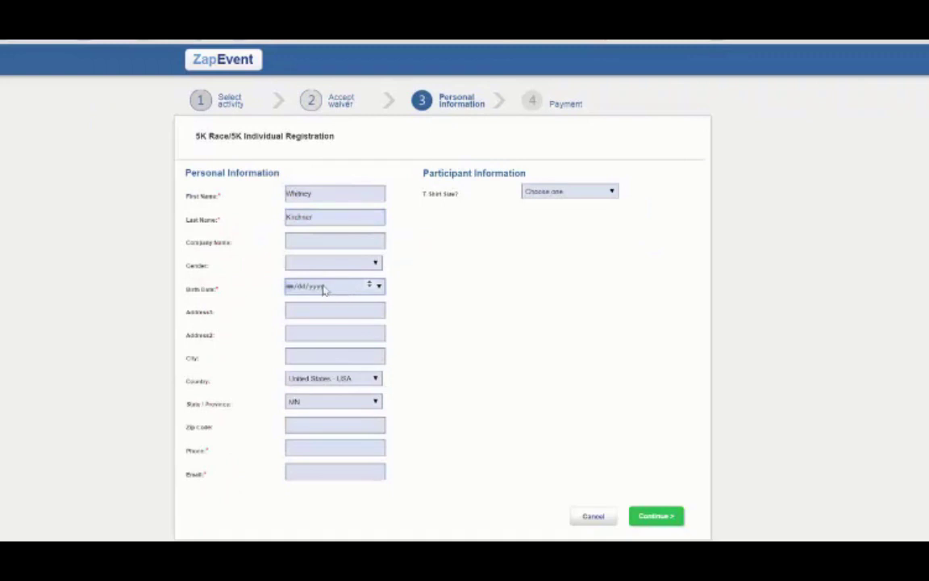
click(342, 449)
click(345, 474)
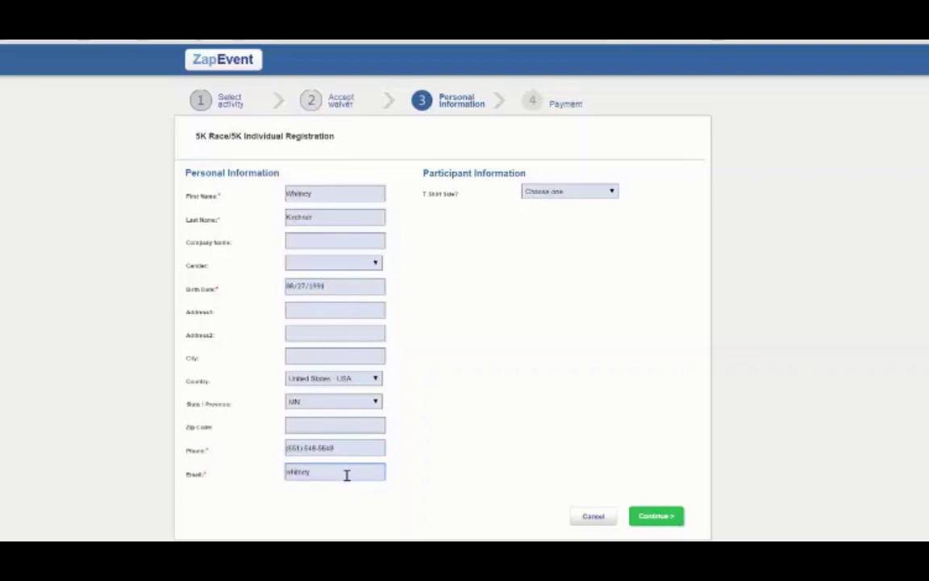
click(603, 192)
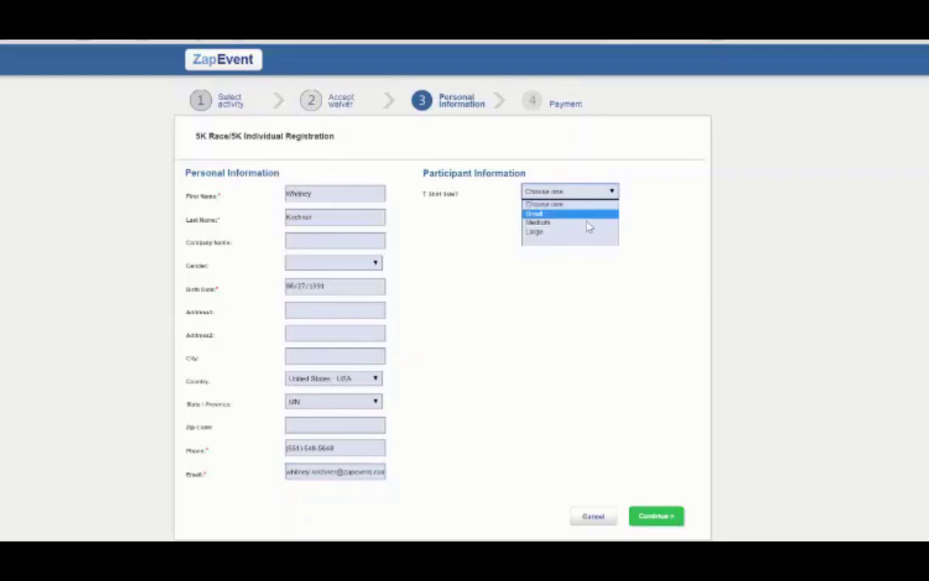
click(587, 223)
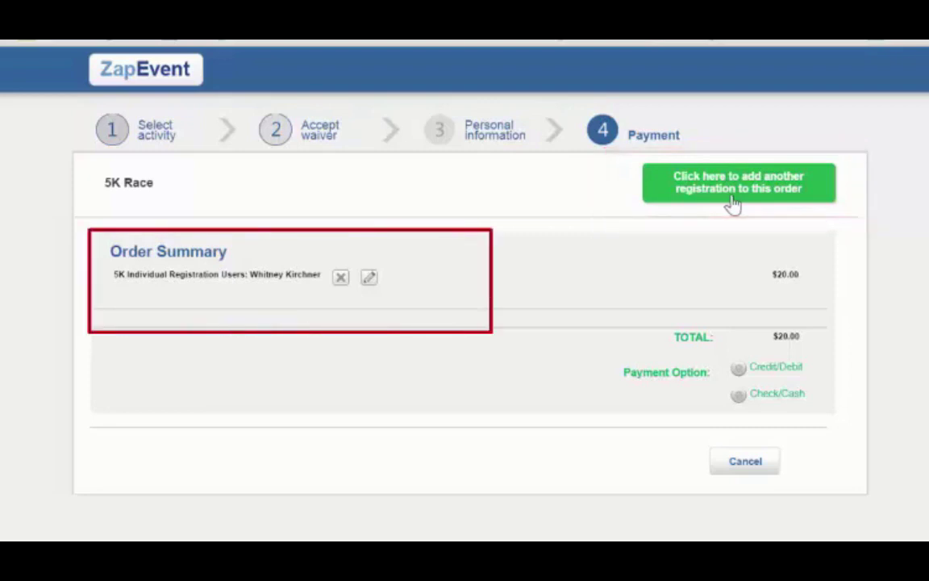
Step: Change the registration's T-shirt size to Small and check out paying by Check/Cash
click(369, 278)
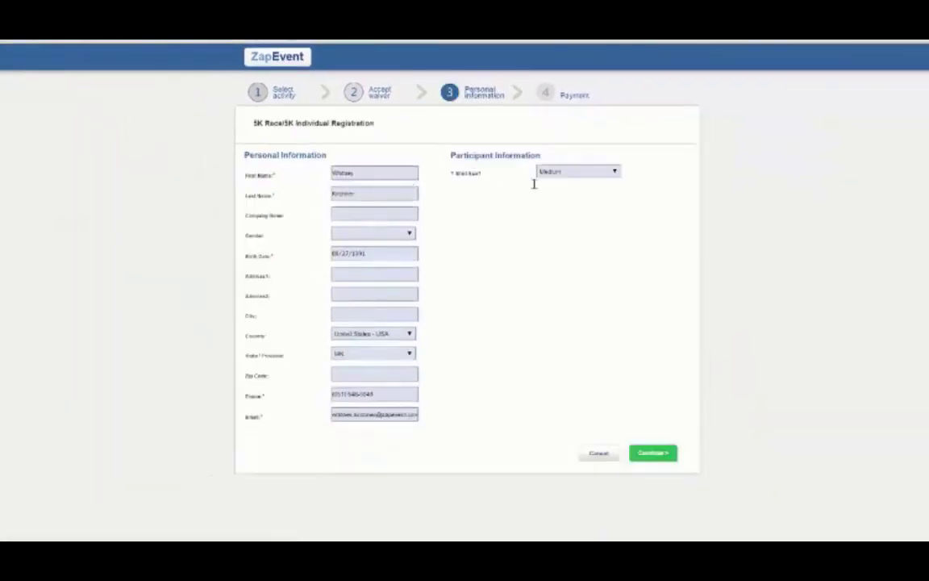
click(567, 179)
click(571, 190)
click(651, 454)
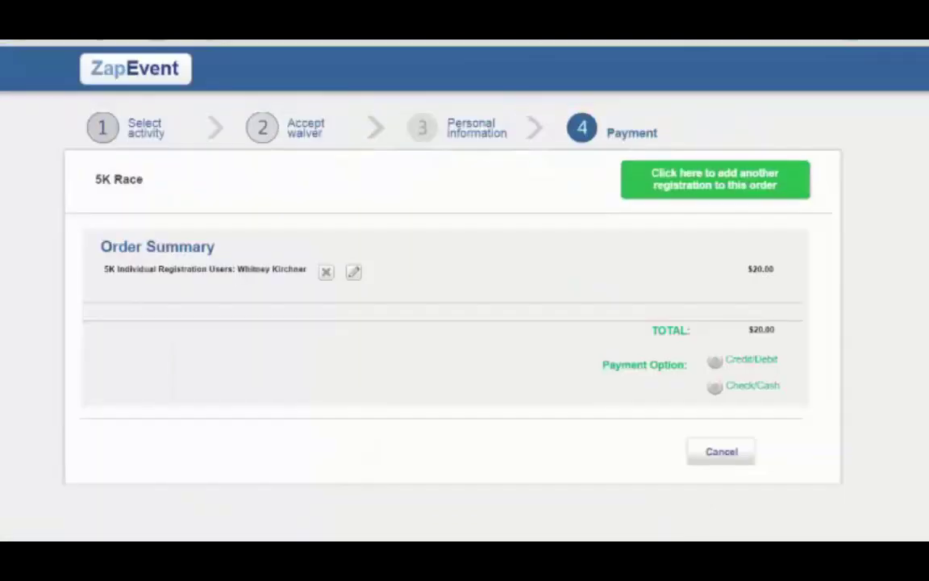
click(714, 390)
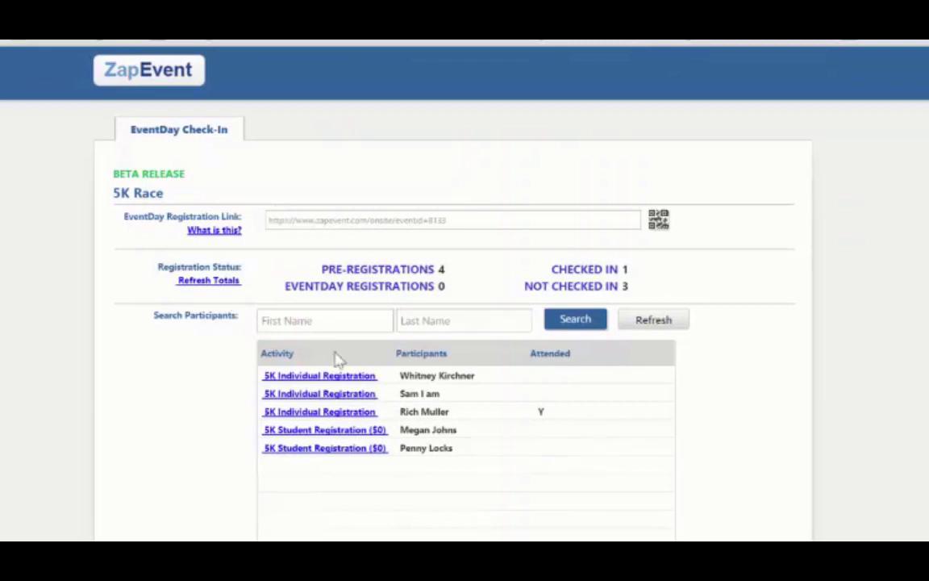
Step: Search participants by partial first and last name, then open the registrant's 5K Individual Registration check-in
click(323, 322)
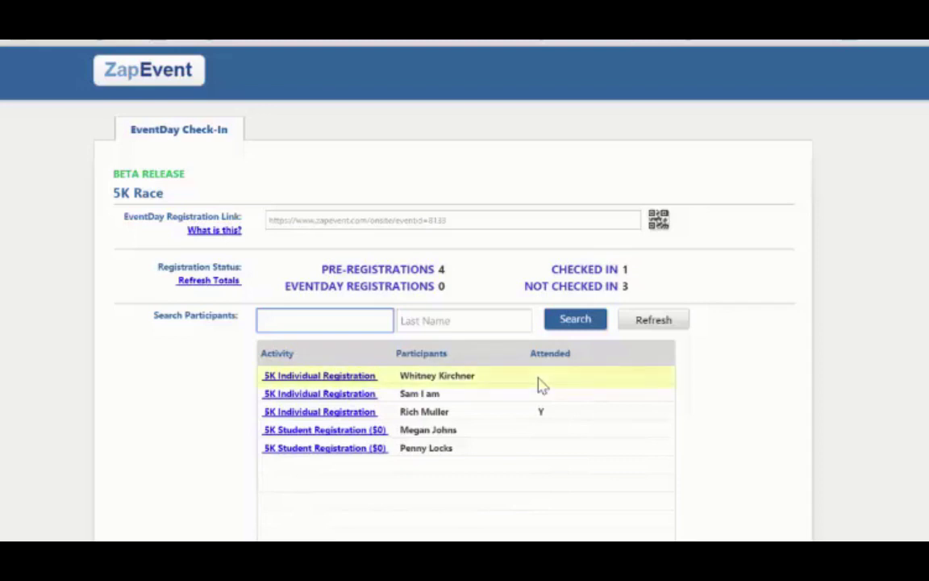
text(whit)
key(Tab)
text(kirc)
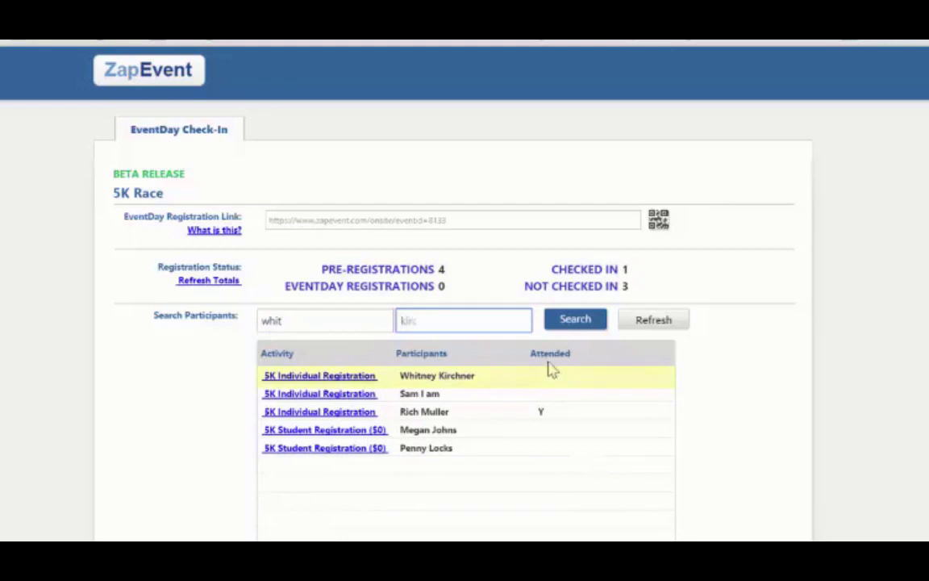
click(584, 319)
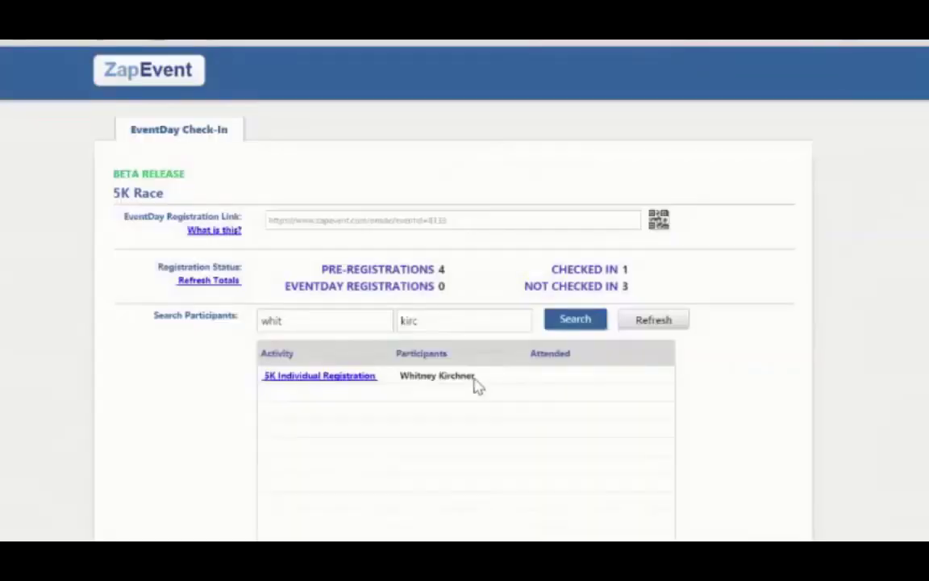
click(354, 379)
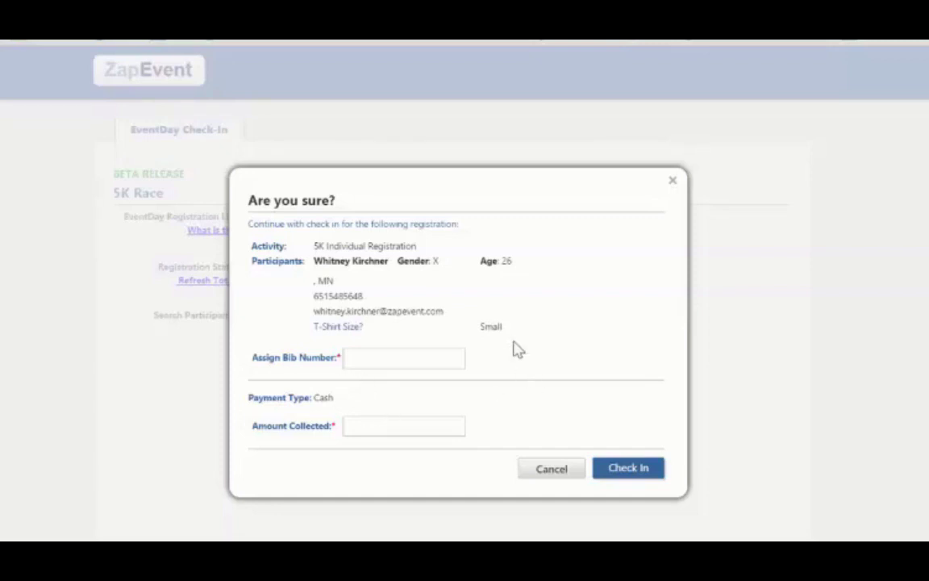
Step: Check in the participant with bib number 230 and 20 collected
click(443, 358)
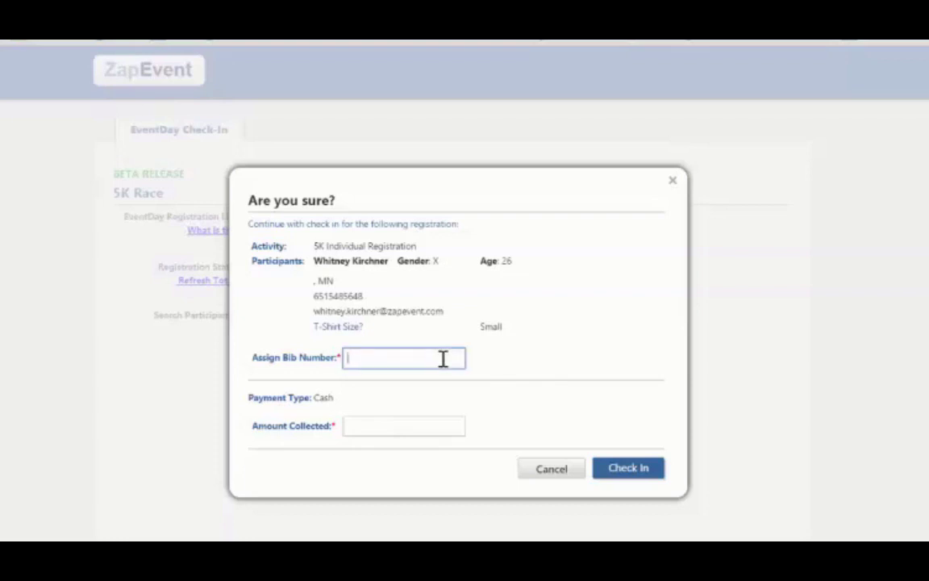
text(230)
click(433, 427)
text(20)
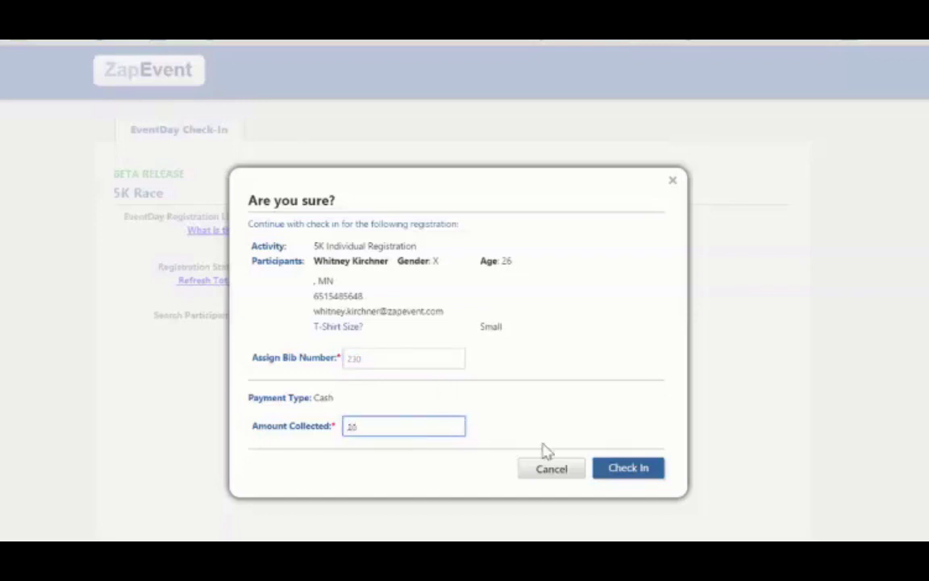
click(629, 469)
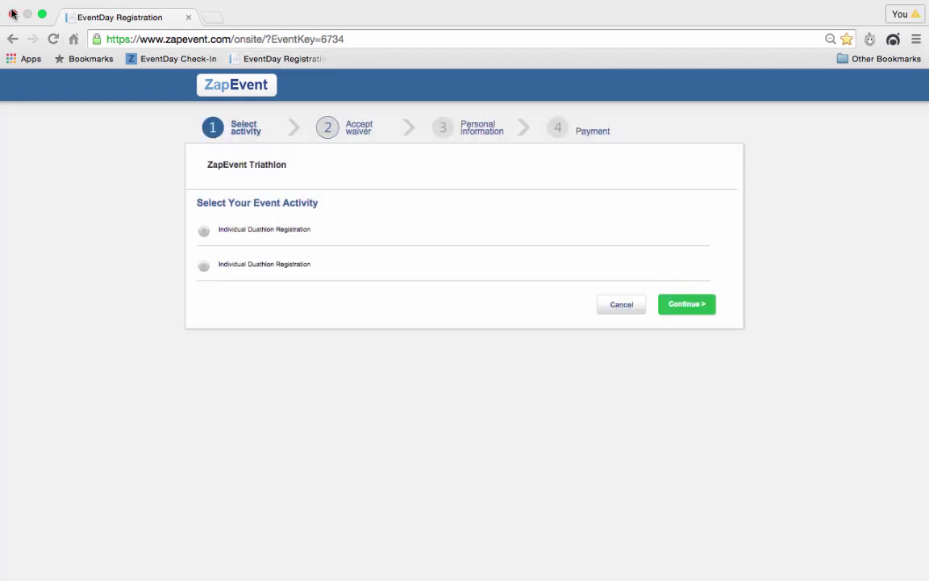
Step: Bookmark the EventDay Registration page to the Bookmarks Bar
click(847, 38)
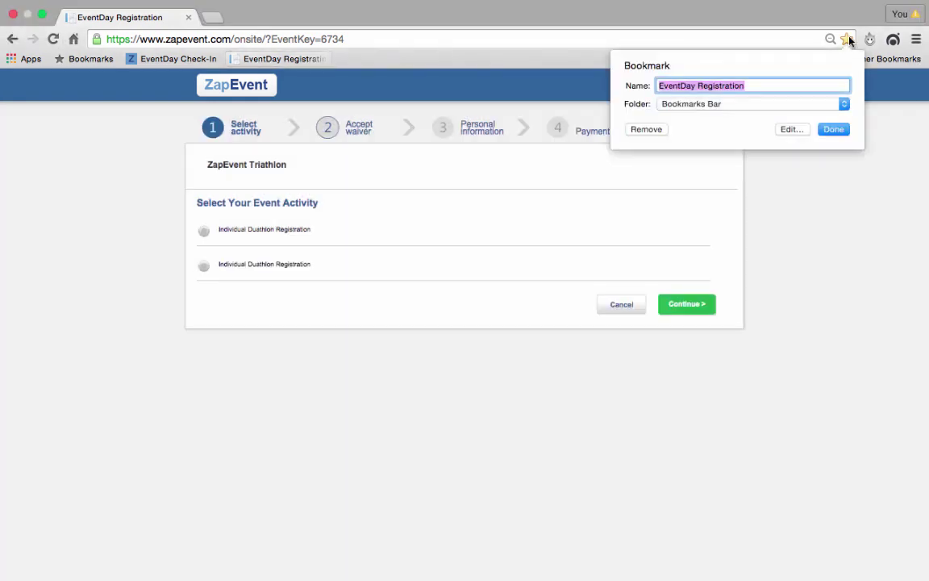